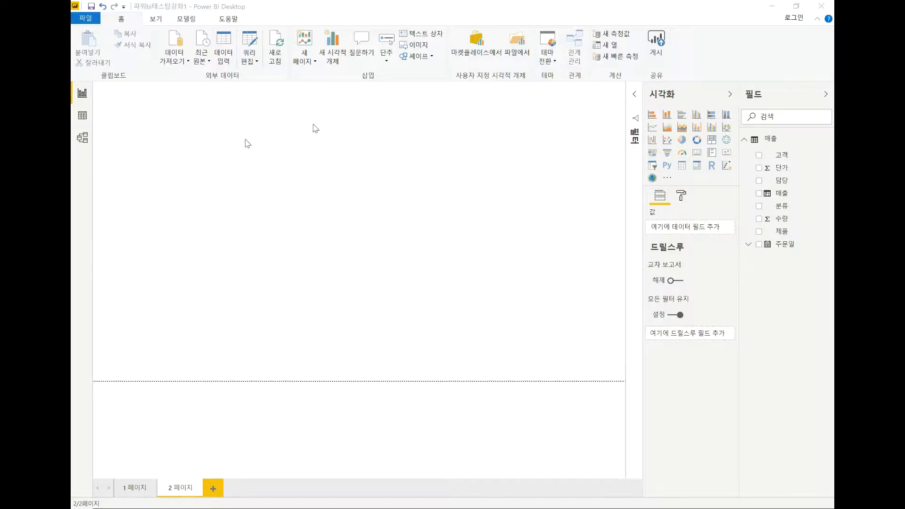
Look through the 매출 table's records in the data view and return to the report page
left_click(83, 117)
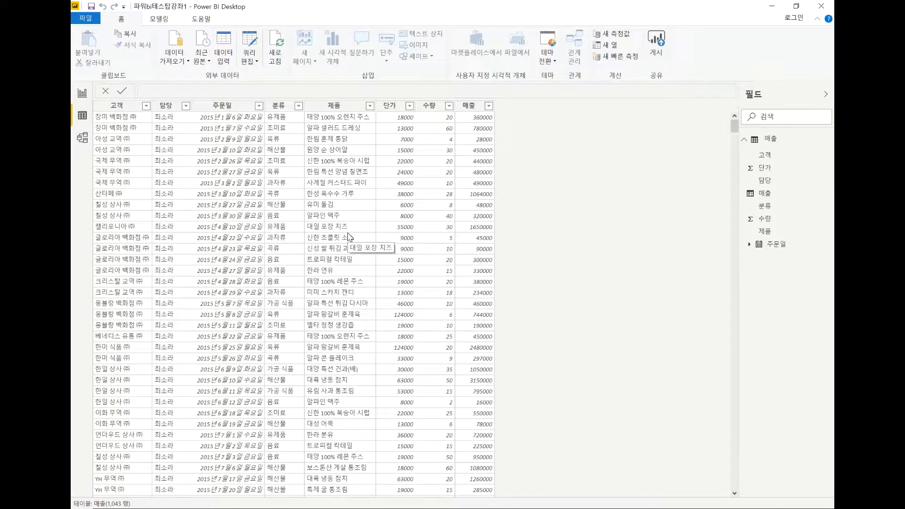
scroll(349, 237, "down", 6)
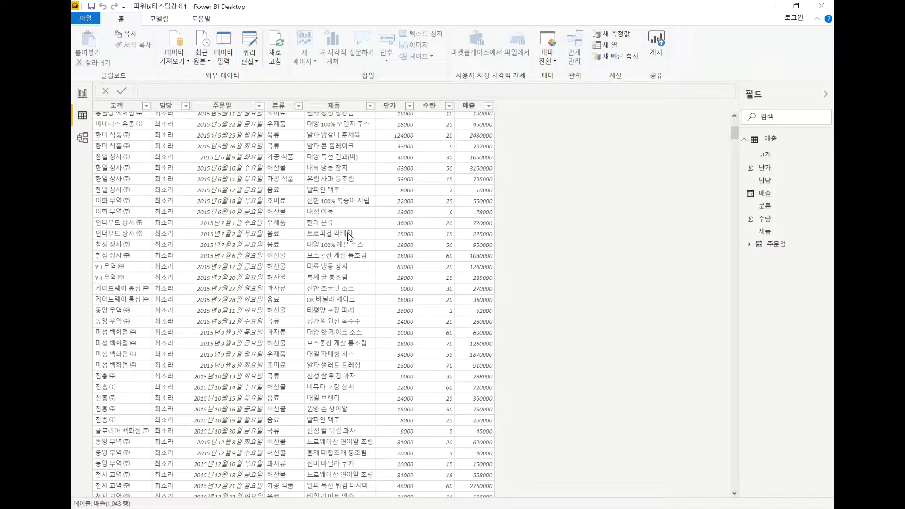
scroll(348, 237, "up", 6)
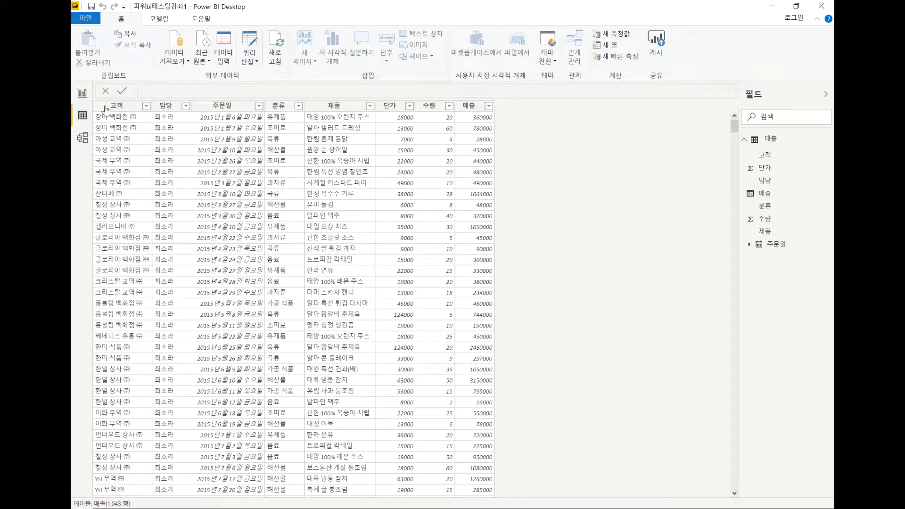
left_click(81, 95)
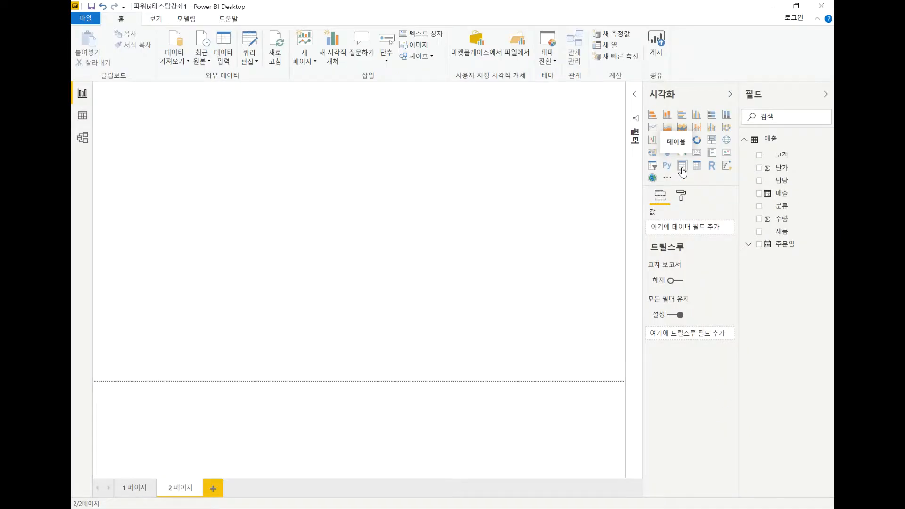
Add a table visual with the 담당 and 매출 fields, placed at about X 195, Y 108 and sized about 640 by 384
left_click(682, 168)
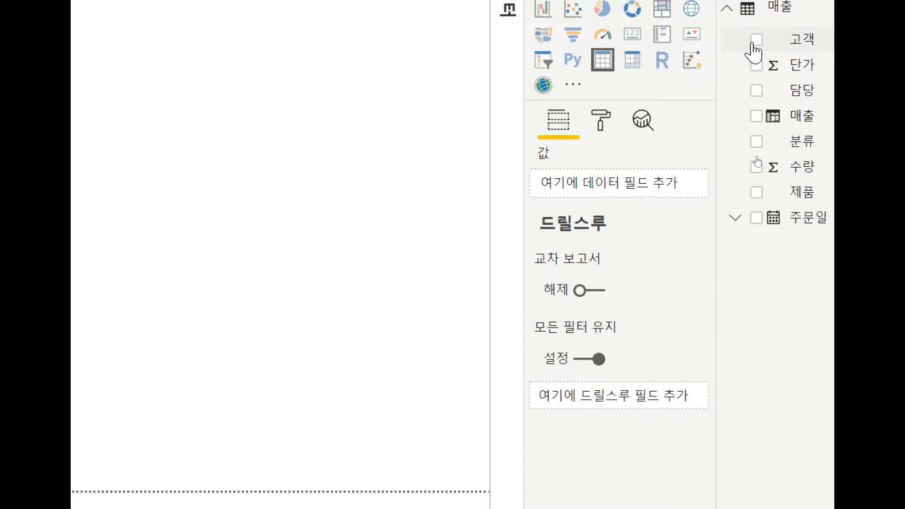
left_click(756, 91)
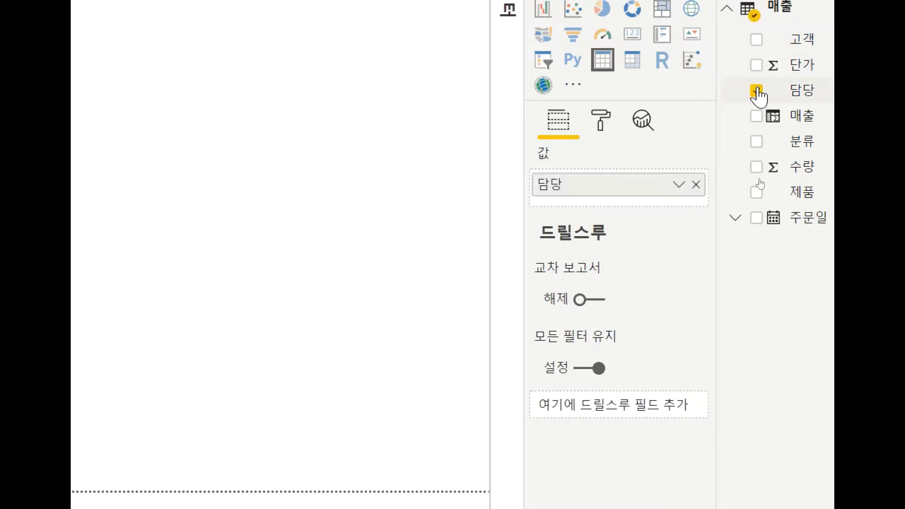
left_click(757, 117)
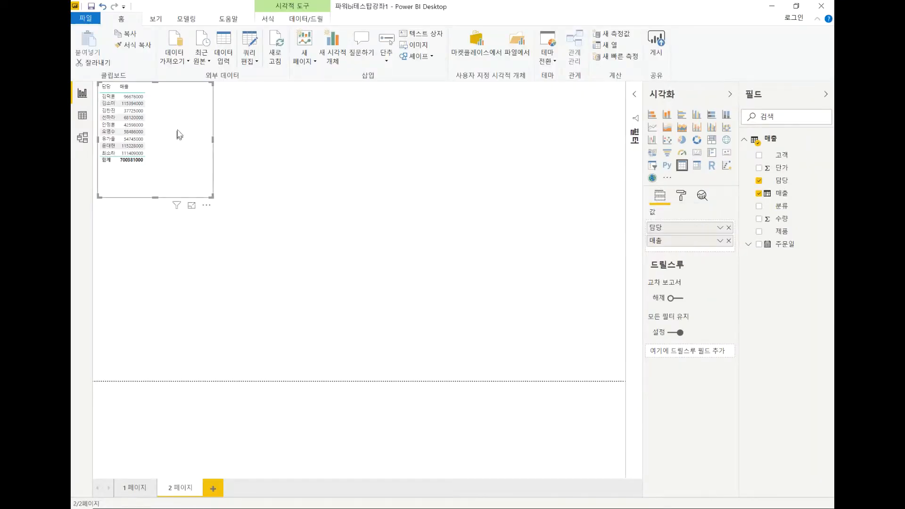
left_click_drag(199, 117, 276, 162)
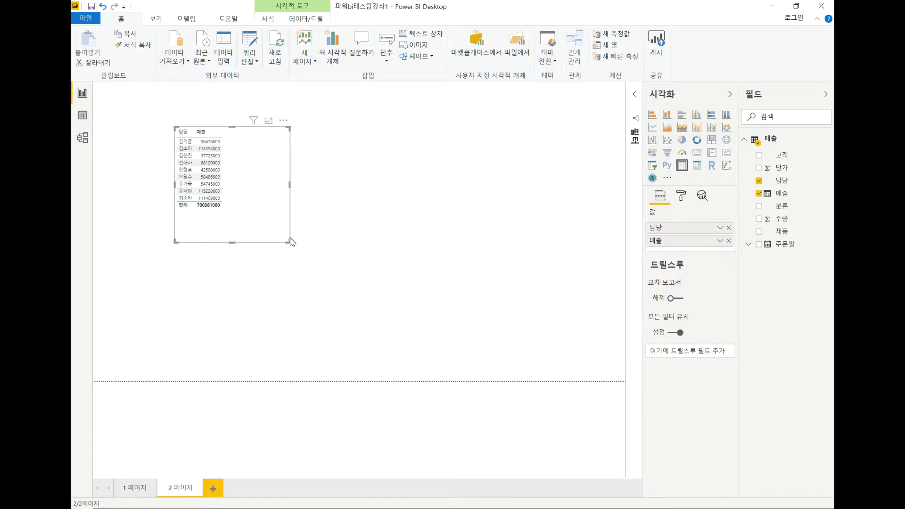
left_click_drag(289, 242, 439, 286)
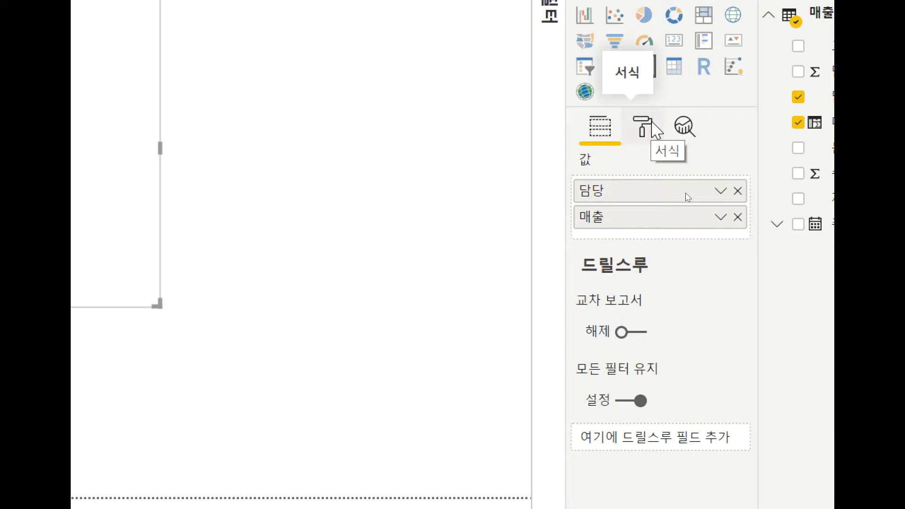
Examine the table visual's general format settings for position, width, height and alternative text
left_click(658, 129)
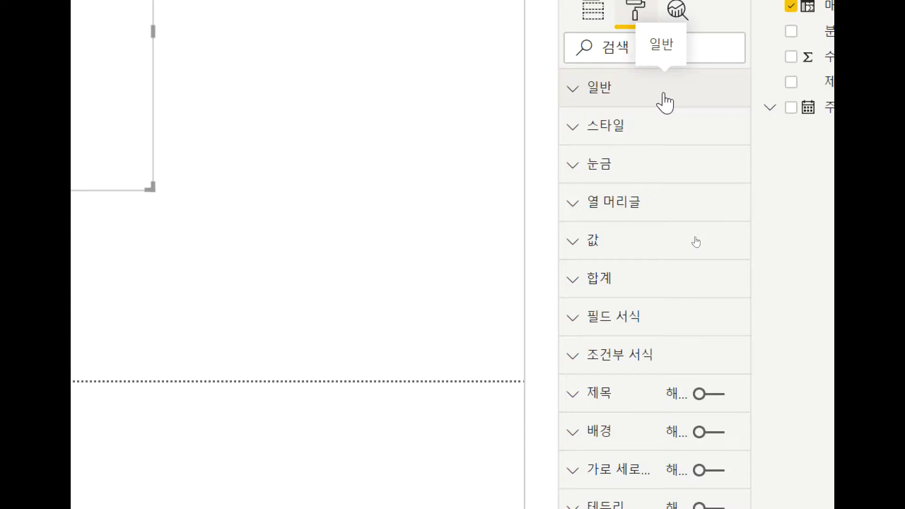
left_click(587, 96)
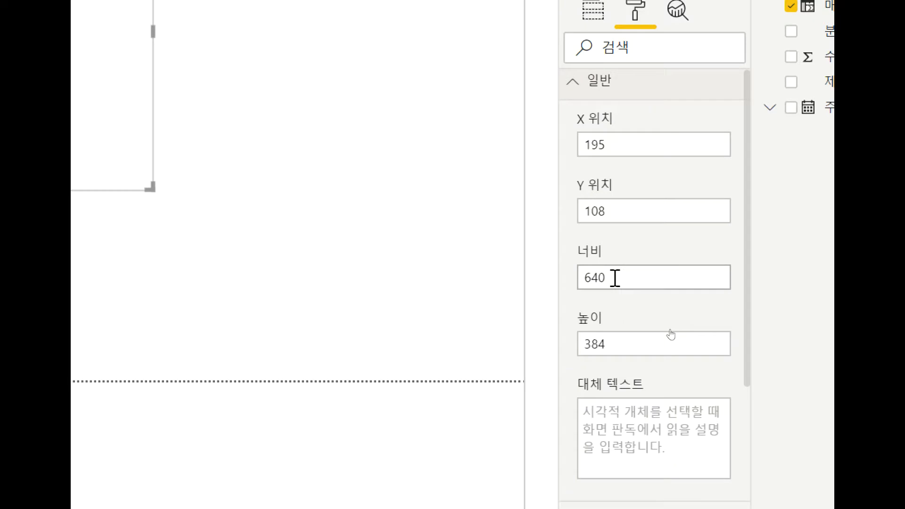
scroll(615, 281, "down", 5)
scroll(615, 285, "up", 5)
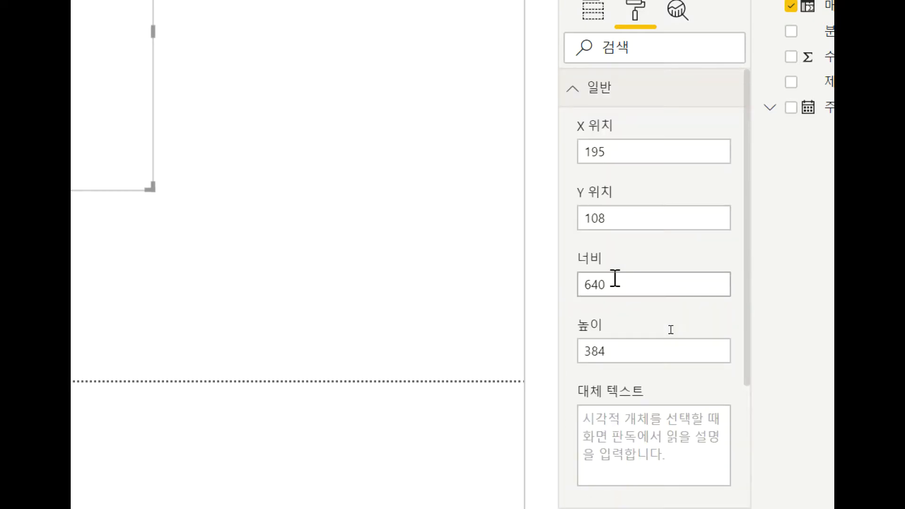
scroll(615, 278, "down", 3)
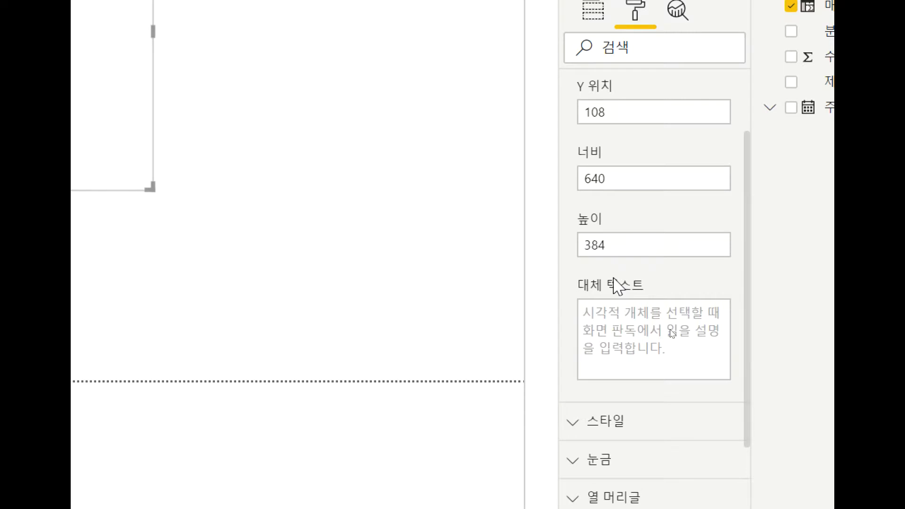
scroll(616, 283, "up", 3)
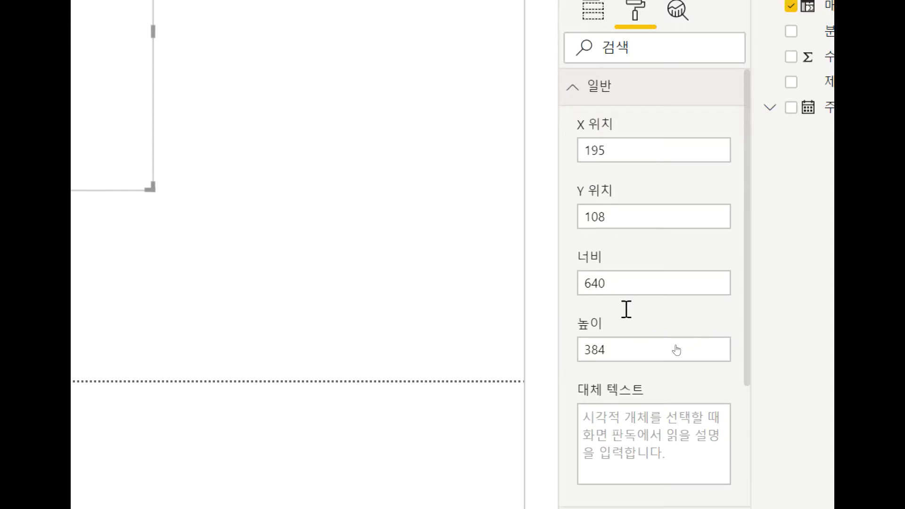
scroll(626, 311, "down", 8)
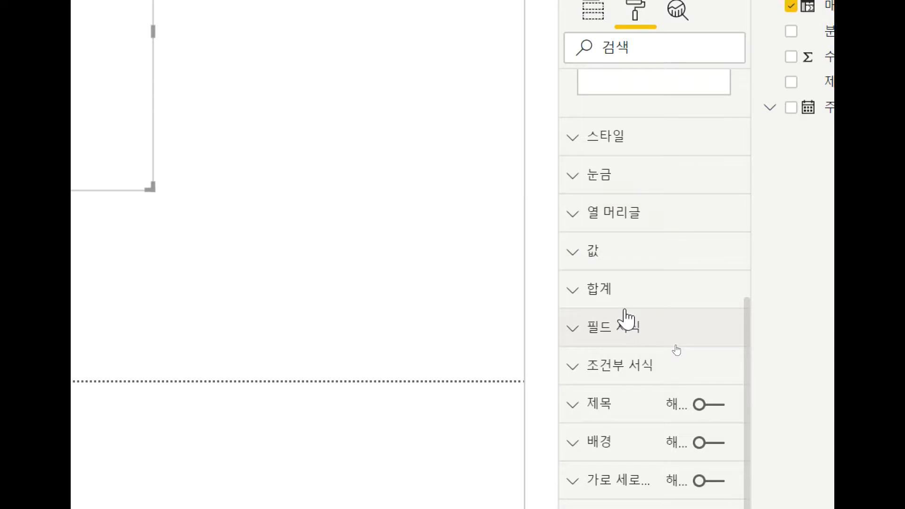
scroll(627, 318, "up", 8)
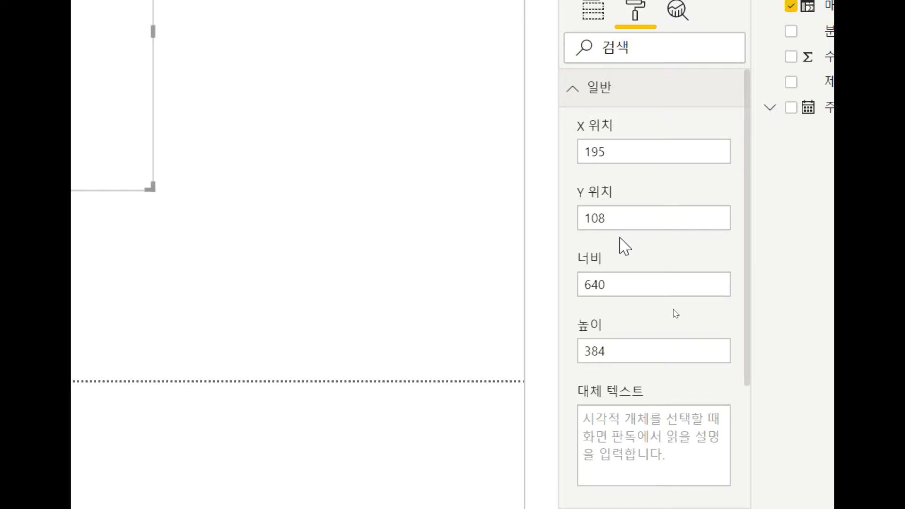
left_click(579, 99)
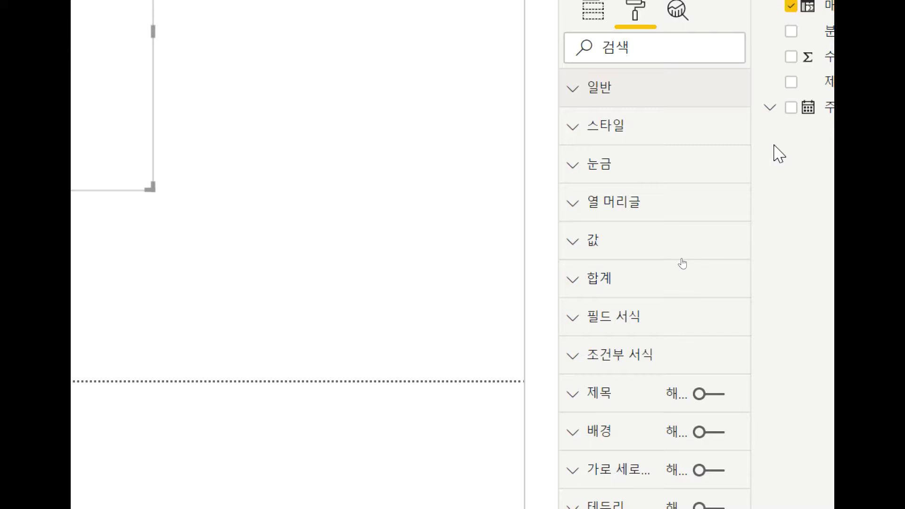
Review the table visual's format options for style presets, gridlines and column headers
left_click(568, 134)
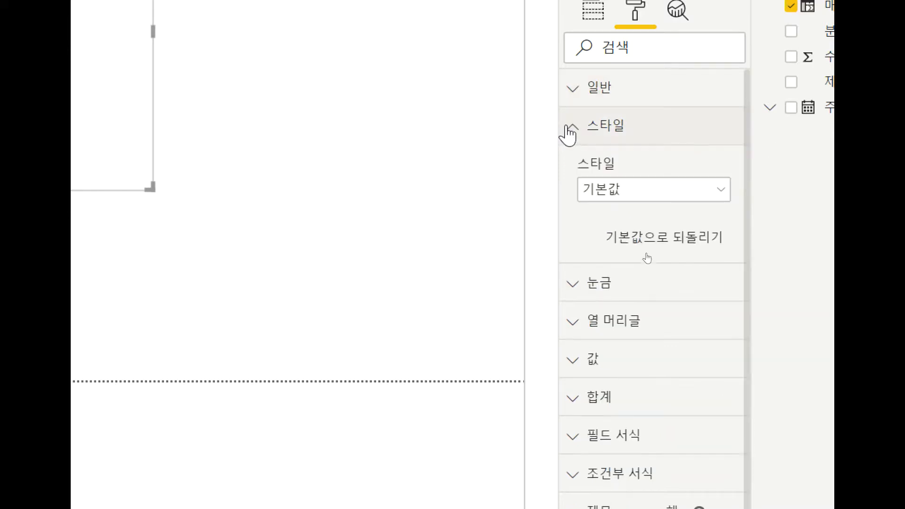
left_click(685, 196)
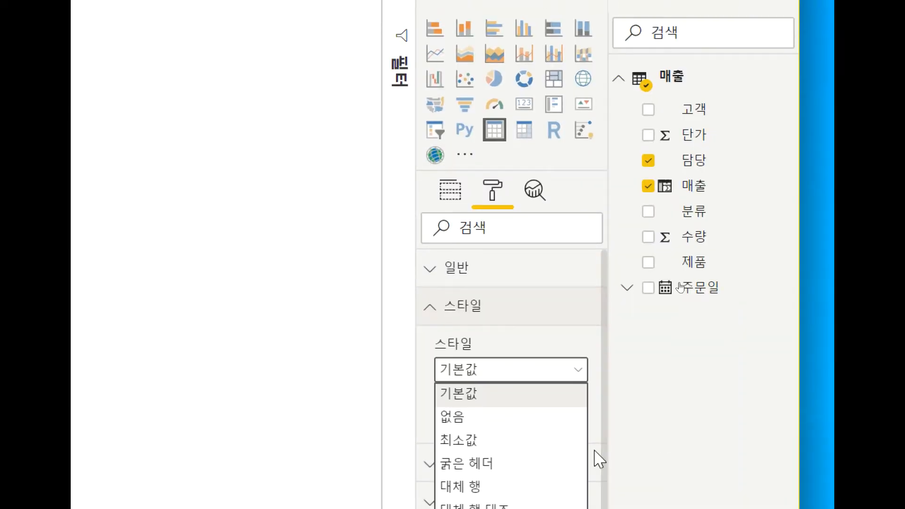
left_click(428, 309)
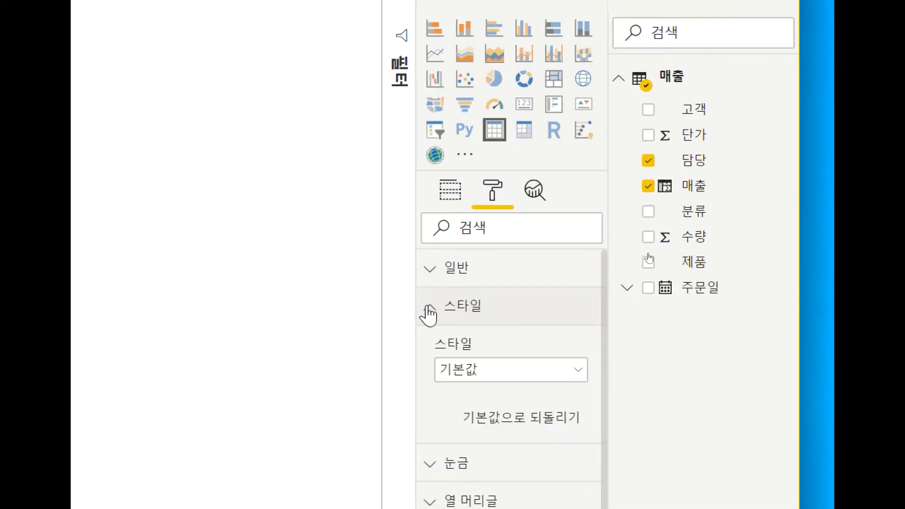
left_click(428, 308)
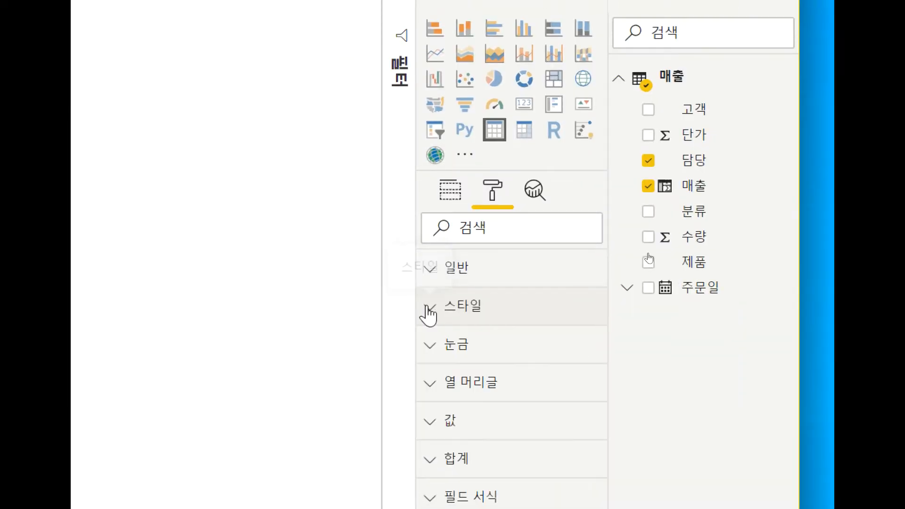
left_click(435, 351)
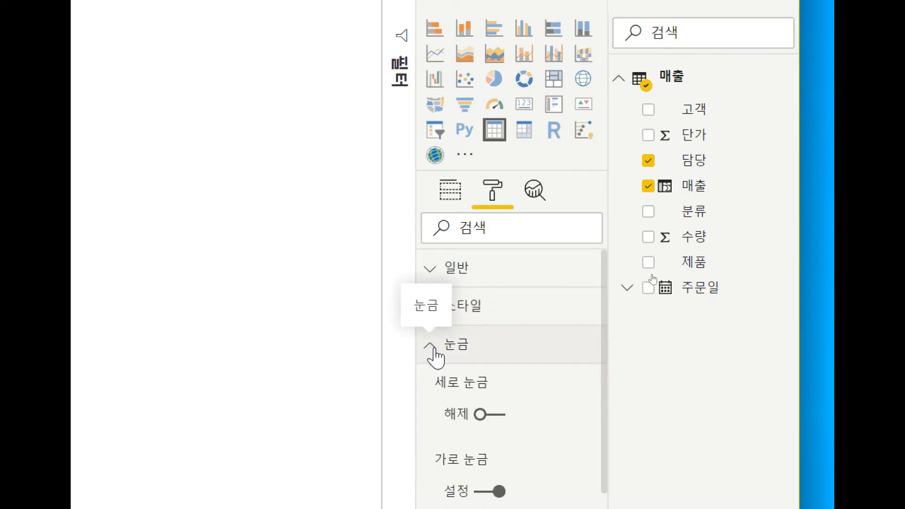
scroll(500, 453, "down", 3)
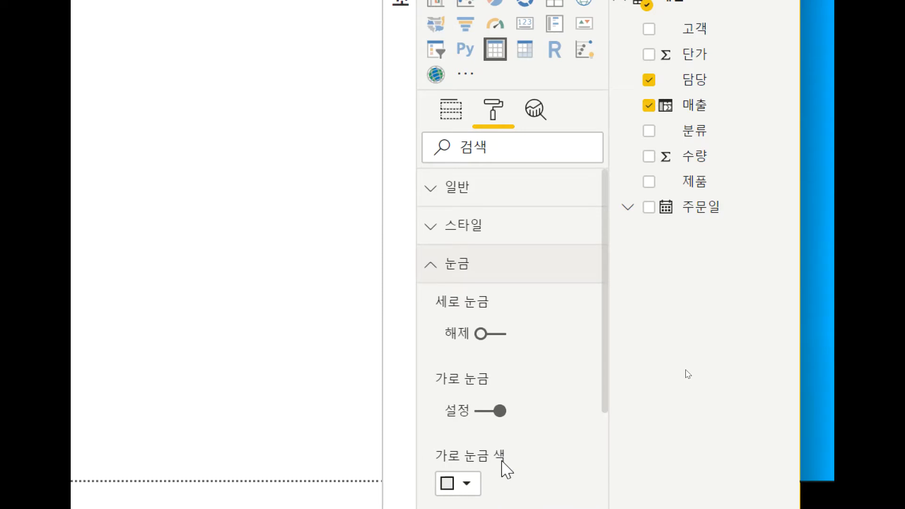
scroll(502, 493, "down", 1)
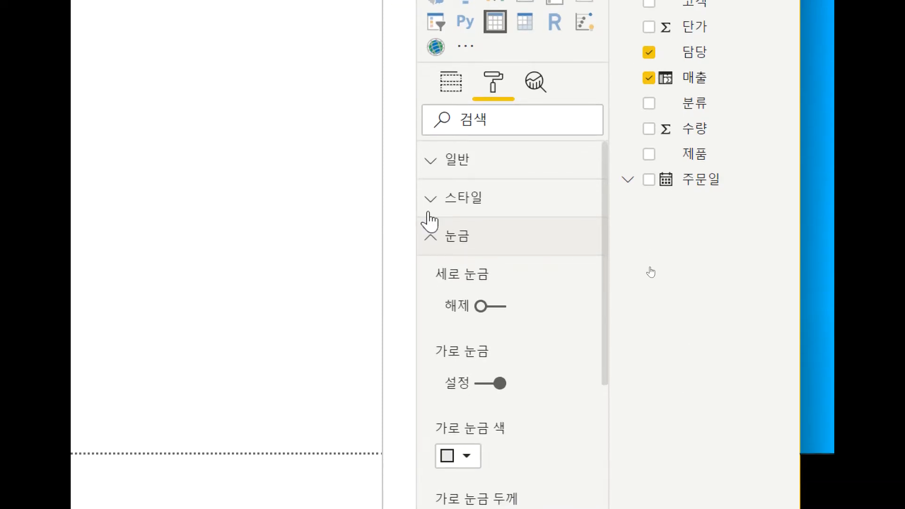
left_click(434, 236)
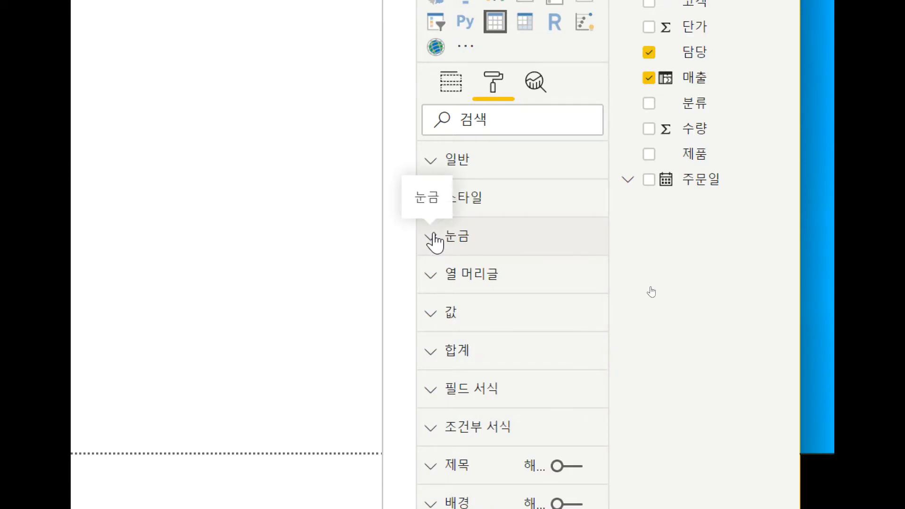
left_click(432, 278)
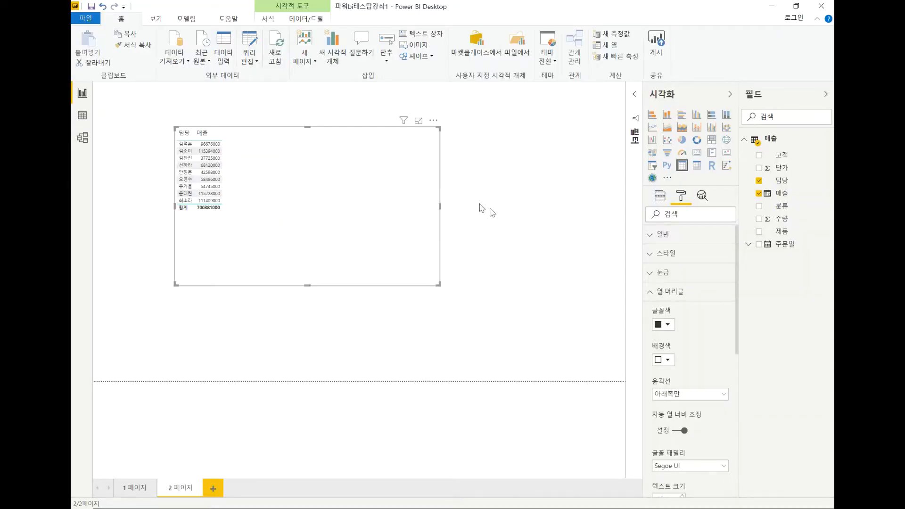
left_click(652, 299)
Set the text size of the table visual's values to 15 pt
left_click(655, 313)
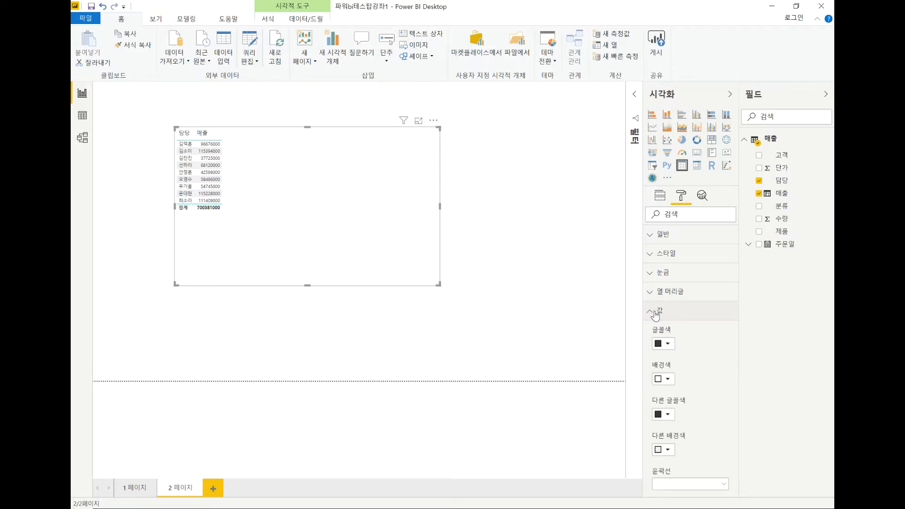
scroll(678, 359, "down", 3)
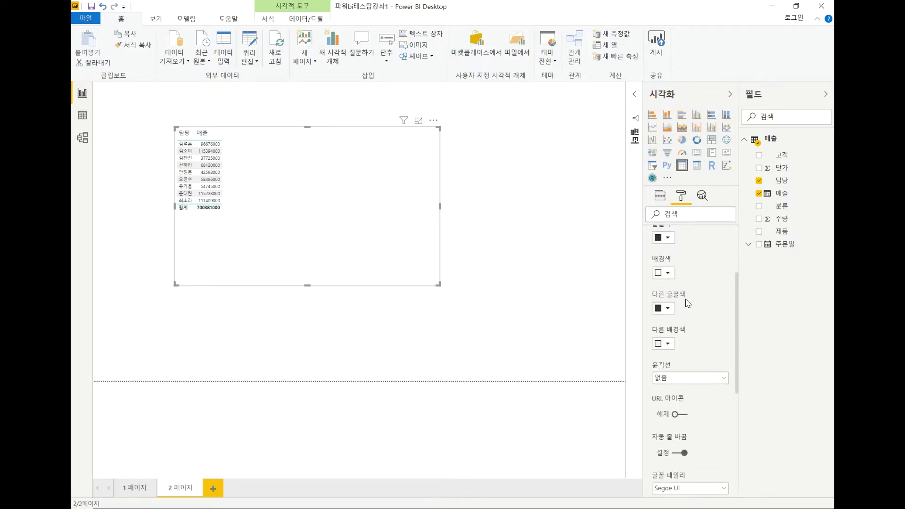
scroll(688, 303, "down", 4)
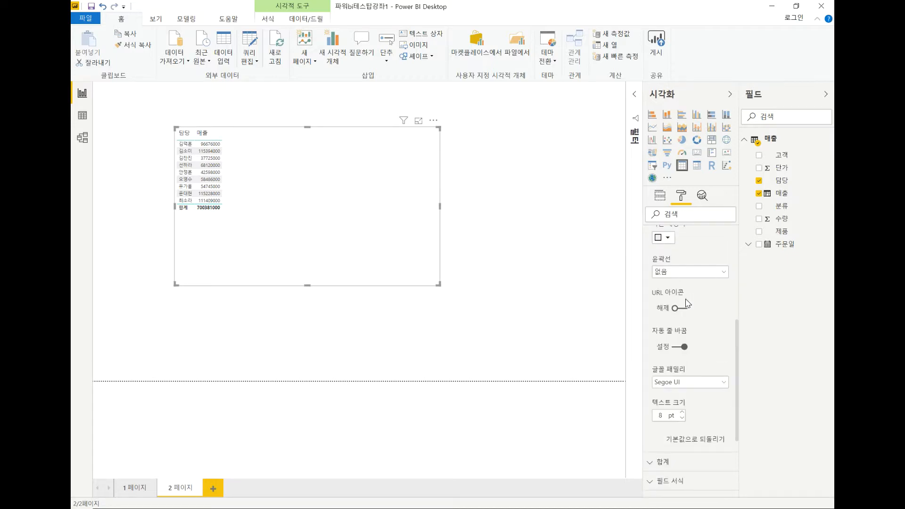
left_click(682, 360)
left_click(682, 359)
left_click(683, 360)
left_click(683, 360)
left_click(682, 360)
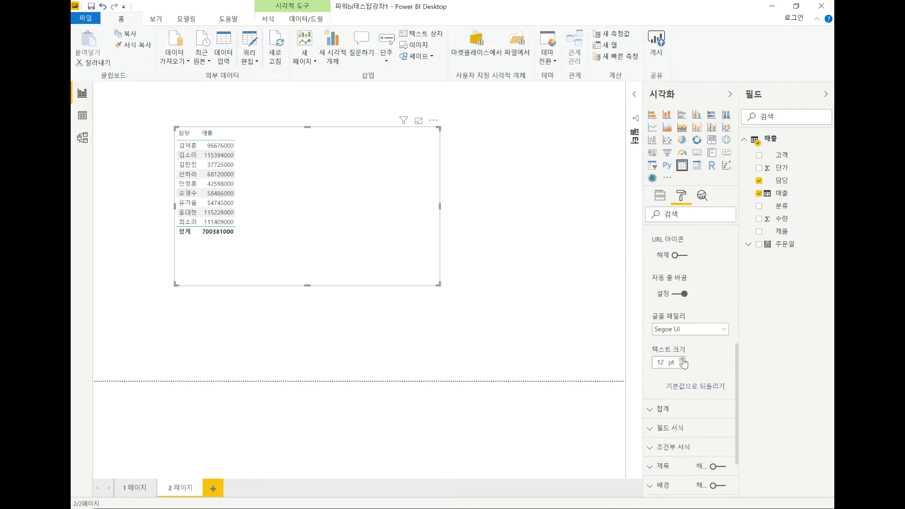
left_click(682, 359)
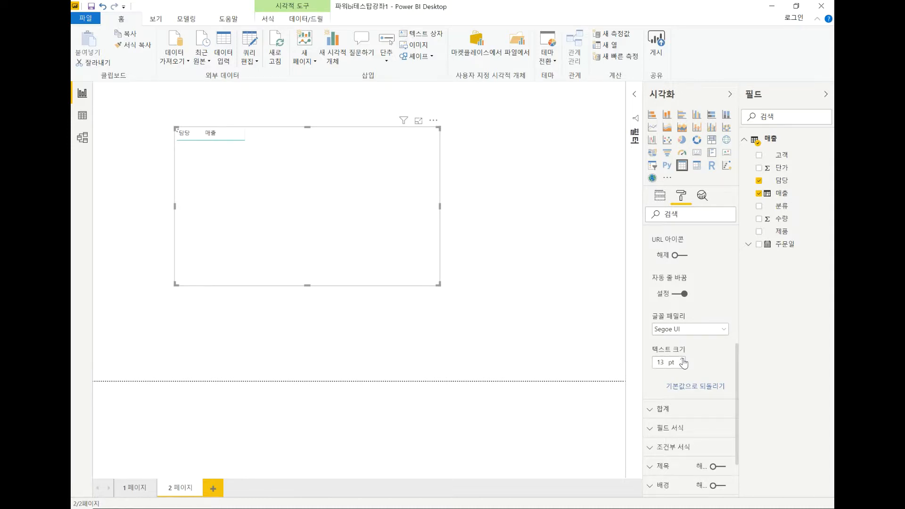
left_click(683, 360)
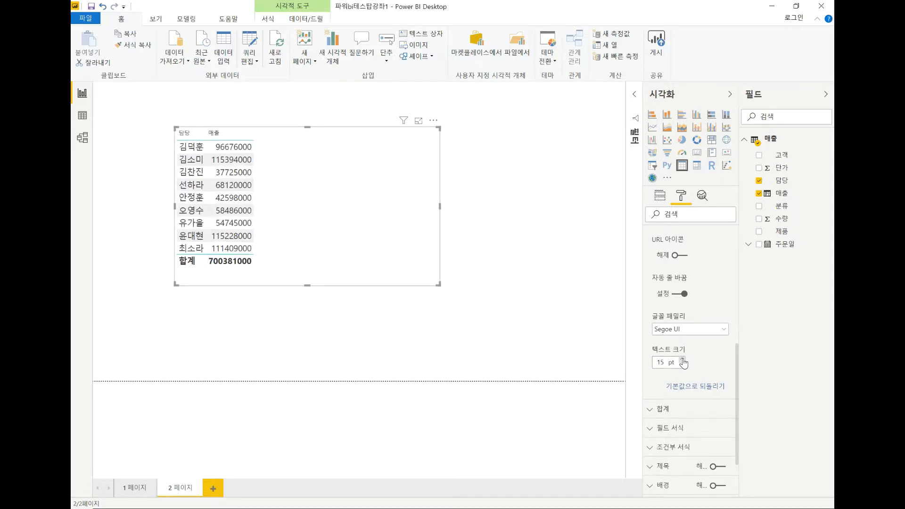
Turn off the total row (합계) of the table visual
left_click(657, 408)
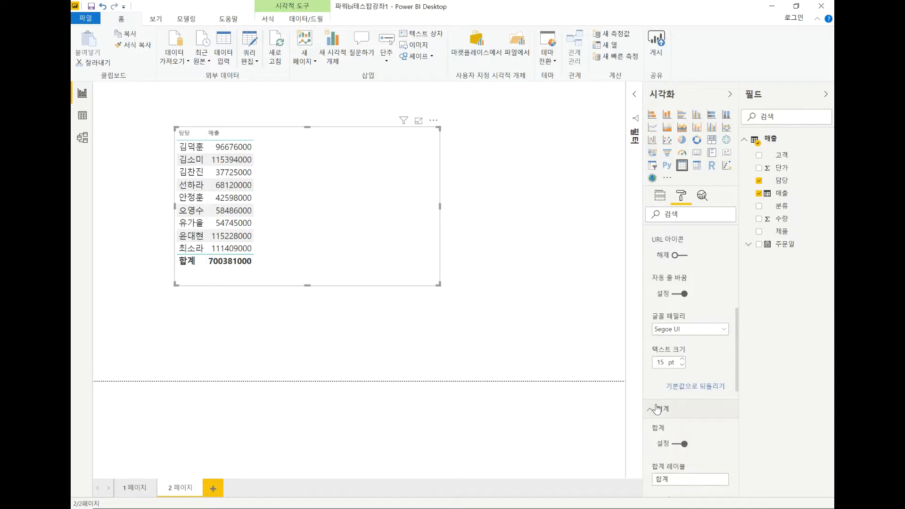
left_click(681, 444)
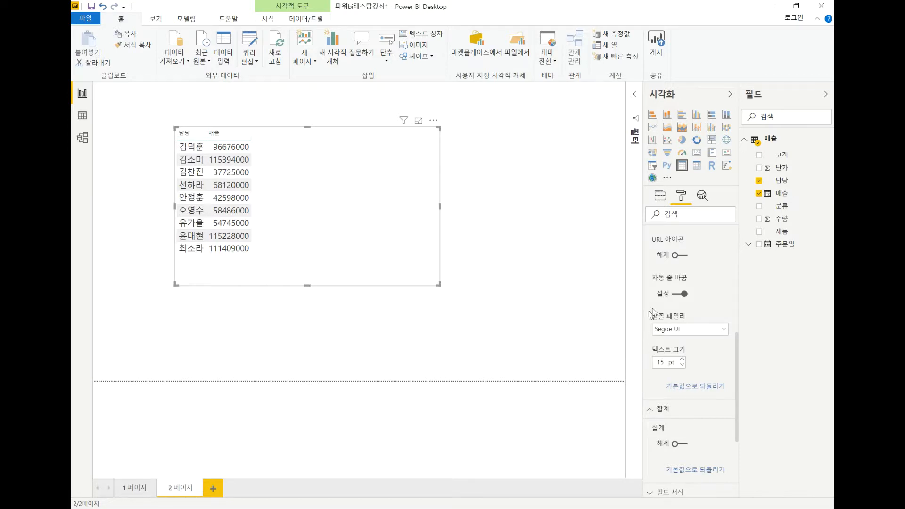
scroll(669, 316, "up", 5)
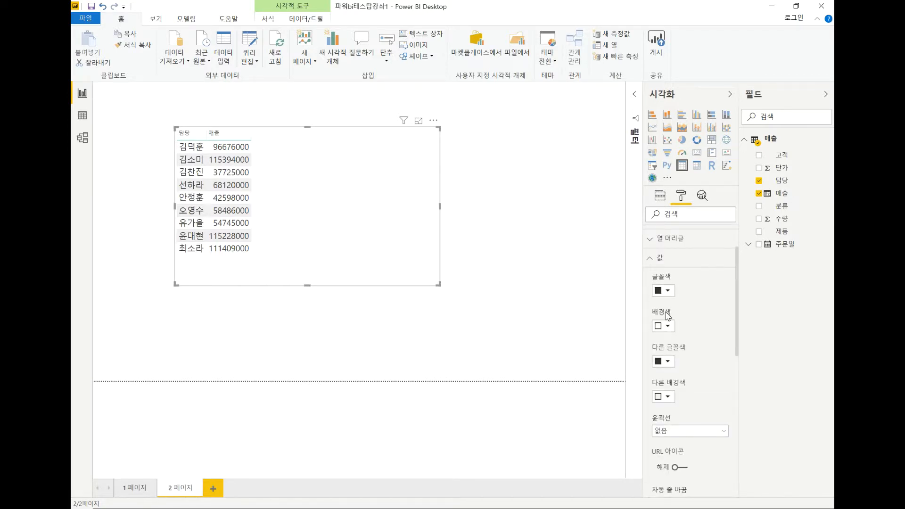
left_click(654, 260)
left_click(653, 281)
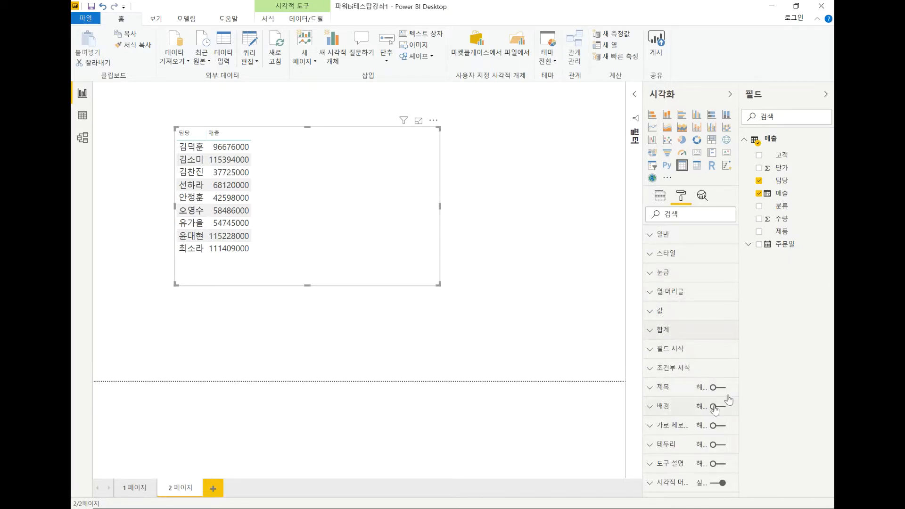
left_click(798, 8)
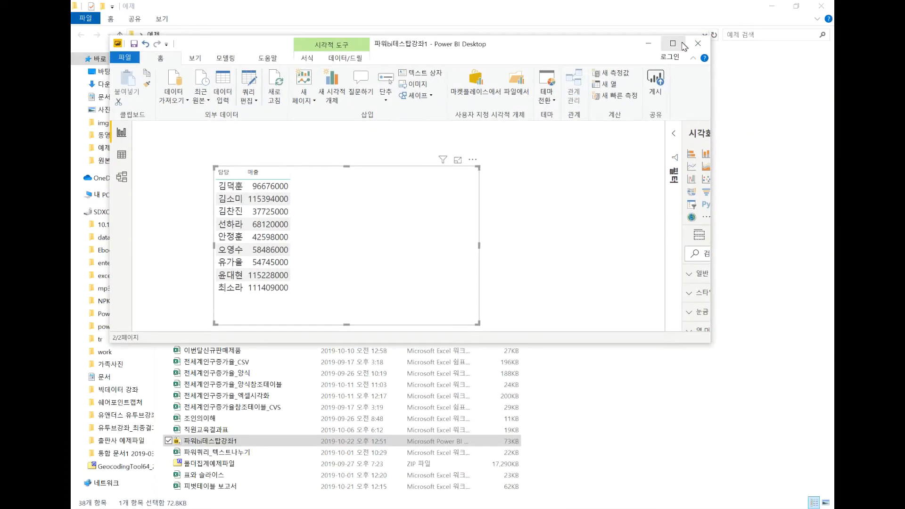
left_click(673, 43)
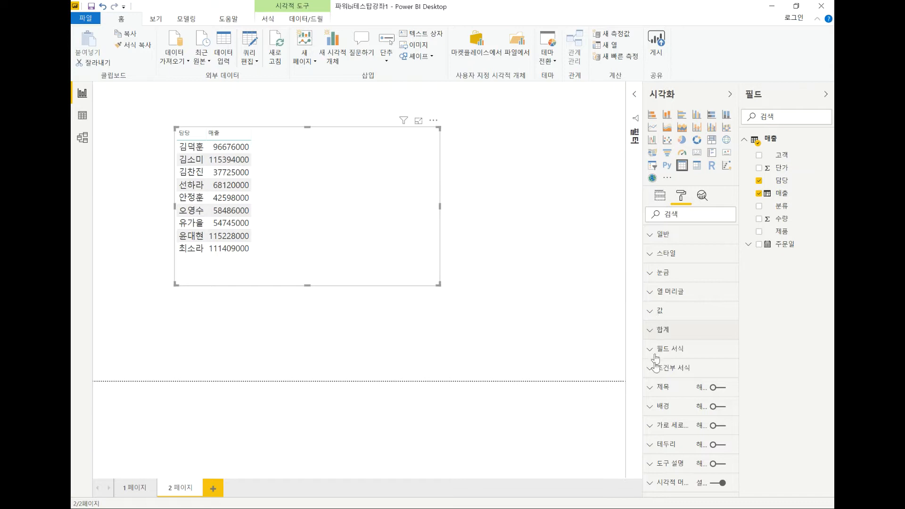
Apply conditional background colour to the 담당 column using a colour scale (색 눈금) based on its count (개수), from coral to teal
left_click(655, 369)
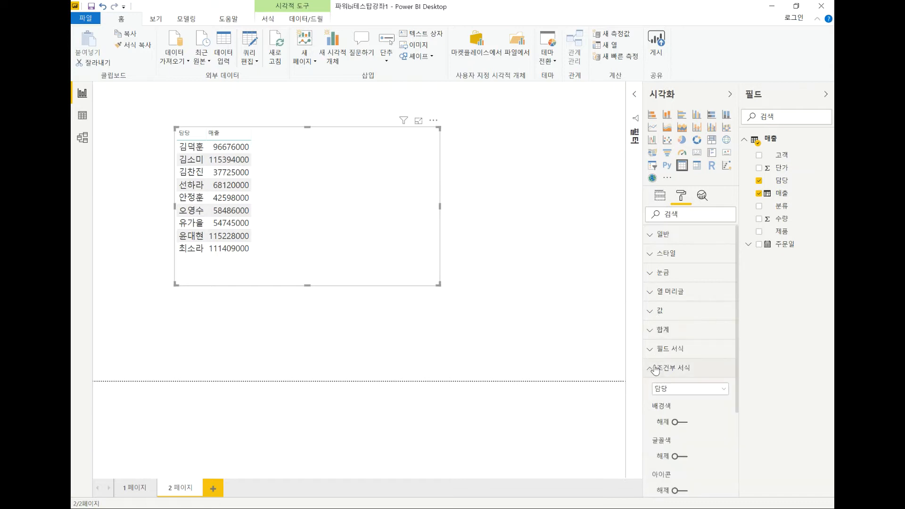
left_click(679, 423)
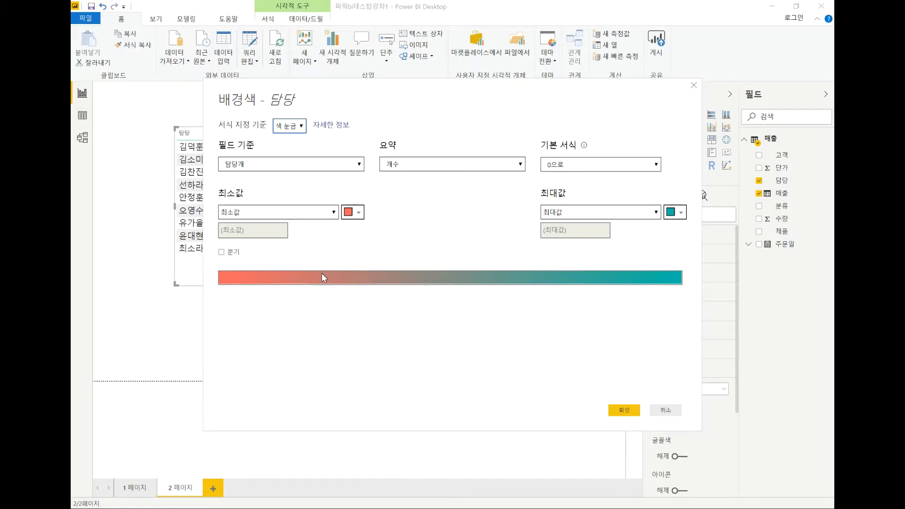
left_click(614, 410)
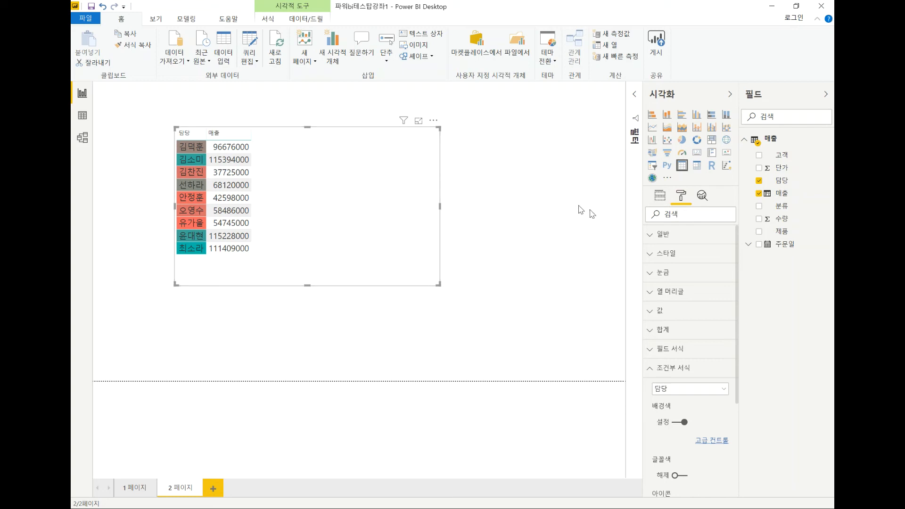
left_click(651, 372)
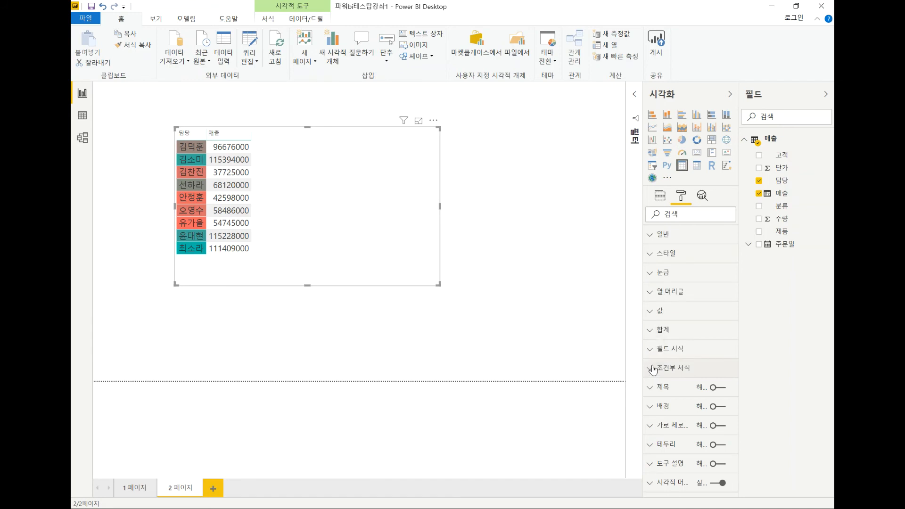